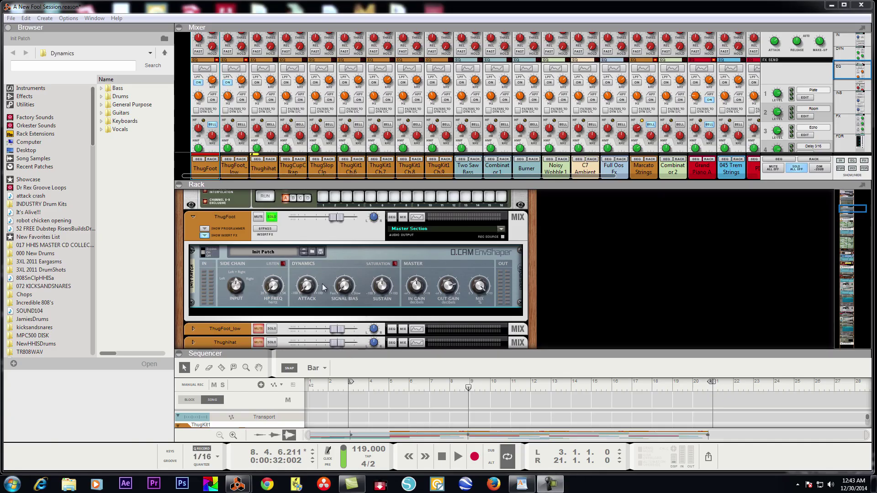
- Select the ThugFoot mixer channel, set the left locator to bar 4 and start playback
left_click(343, 260)
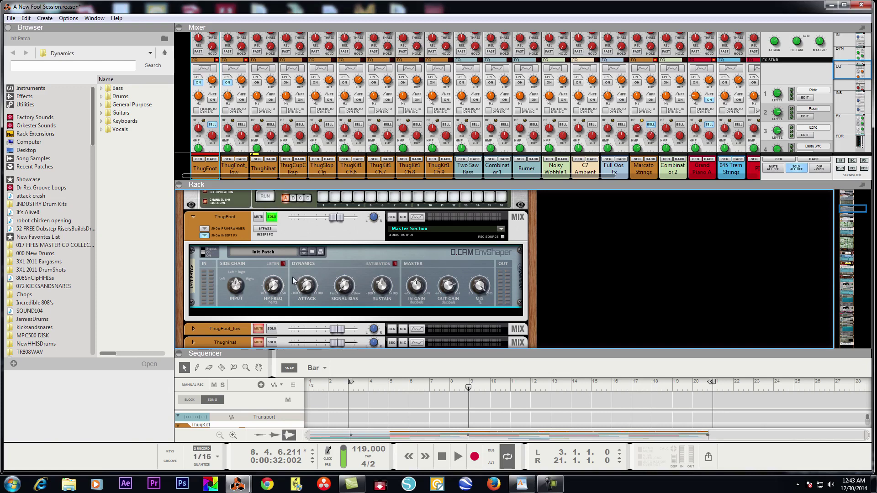
left_click(207, 169)
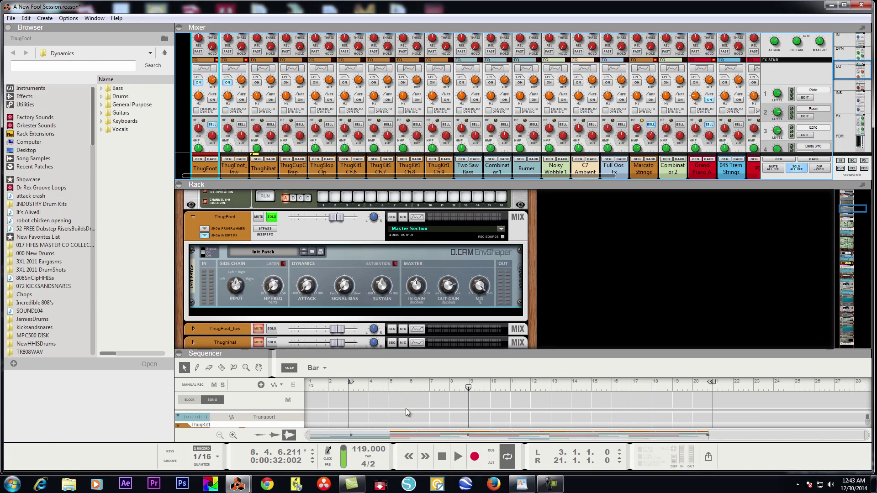
left_click_drag(354, 382, 369, 383)
left_click(369, 388)
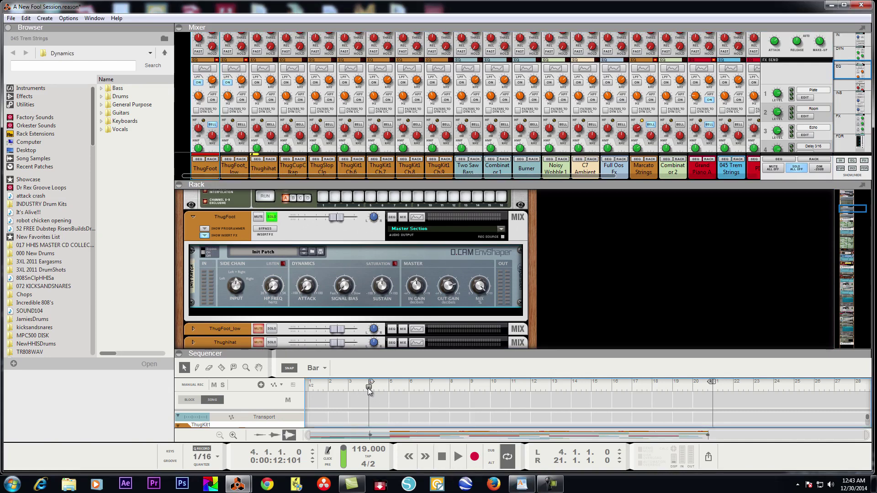
left_click(456, 458)
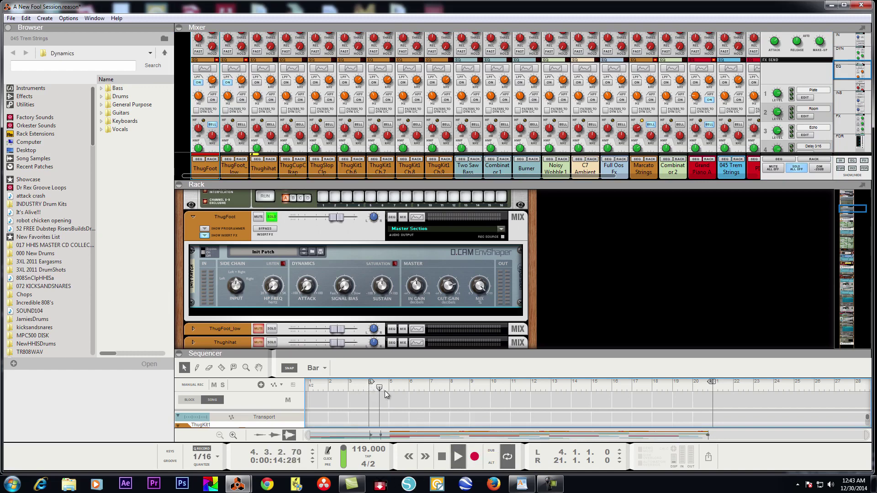
left_click_drag(370, 382, 390, 383)
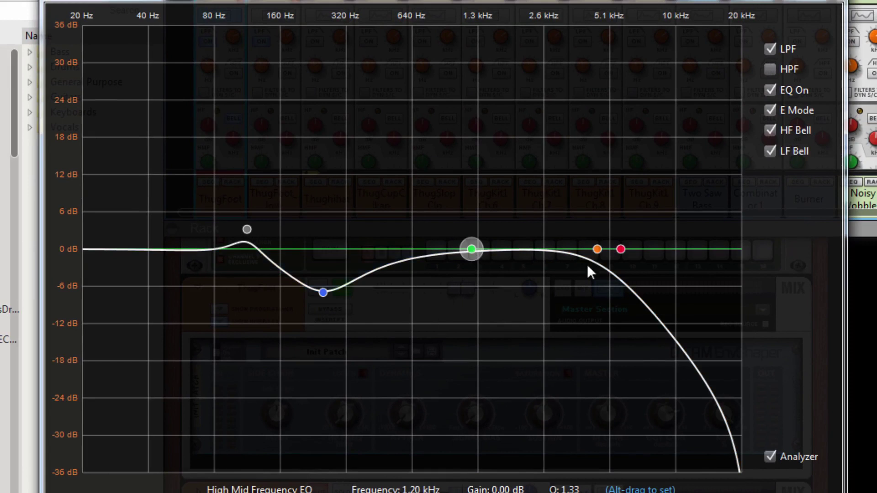
- Close the EQ graph window to return to the mixer, rack and sequencer
left_click(832, 2)
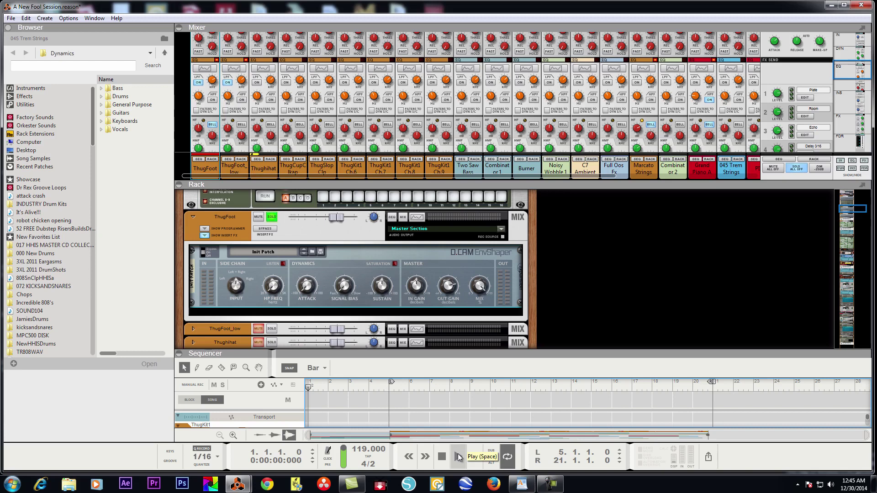
- Play the kick while sweeping EnvShaper Attack from 100% to -100%, then back up
left_click(458, 457)
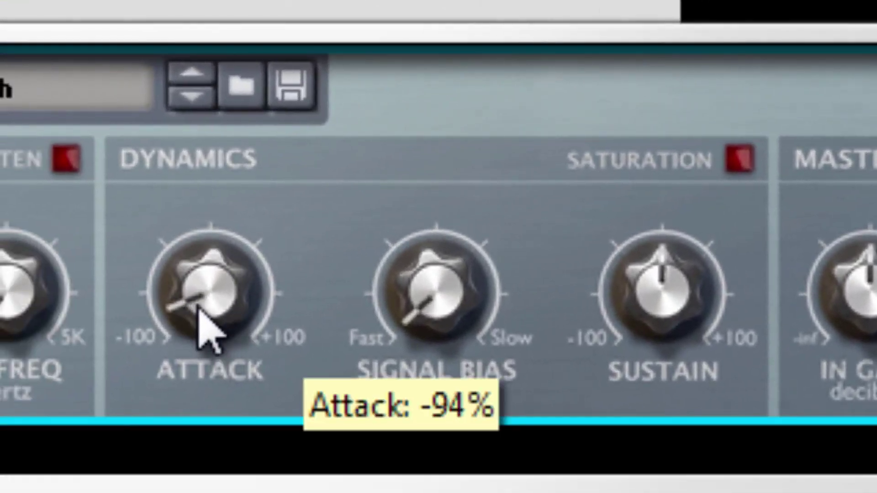
mouse_move(157, 308)
left_mouse_down()
mouse_move(150, 273)
mouse_move(188, 239)
mouse_move(188, 82)
left_mouse_up()
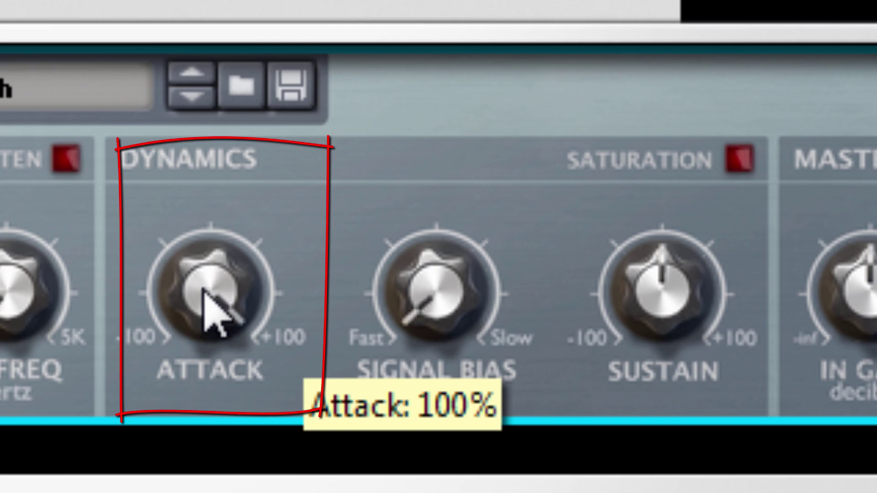
left_click_drag(204, 292, 204, 492)
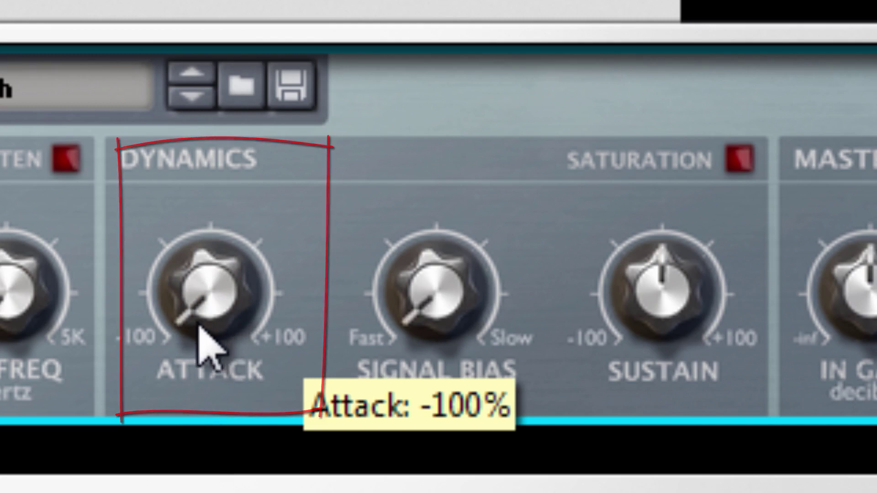
mouse_move(202, 326)
left_mouse_down()
mouse_move(182, 222)
mouse_move(204, 313)
mouse_move(188, 282)
mouse_move(183, 299)
left_mouse_up()
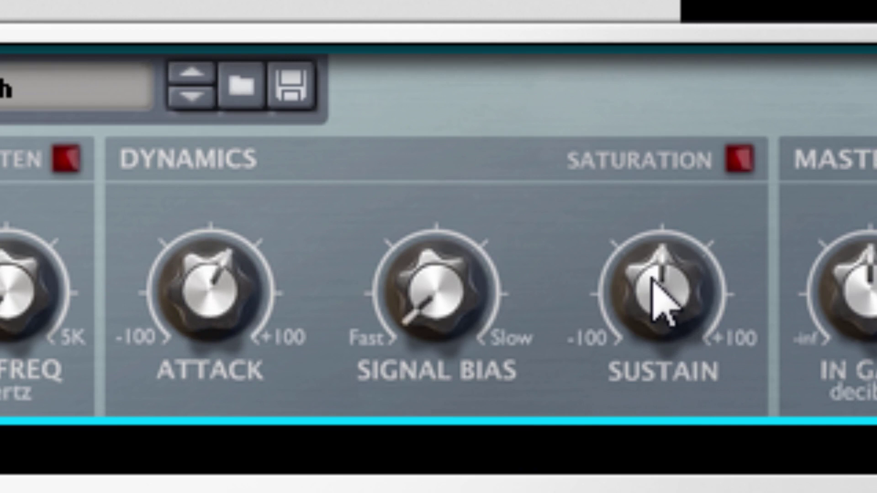
- Sweep EnvShaper Sustain down and back up toward +100, then turn Attack to 100%
left_click_drag(657, 283, 654, 398)
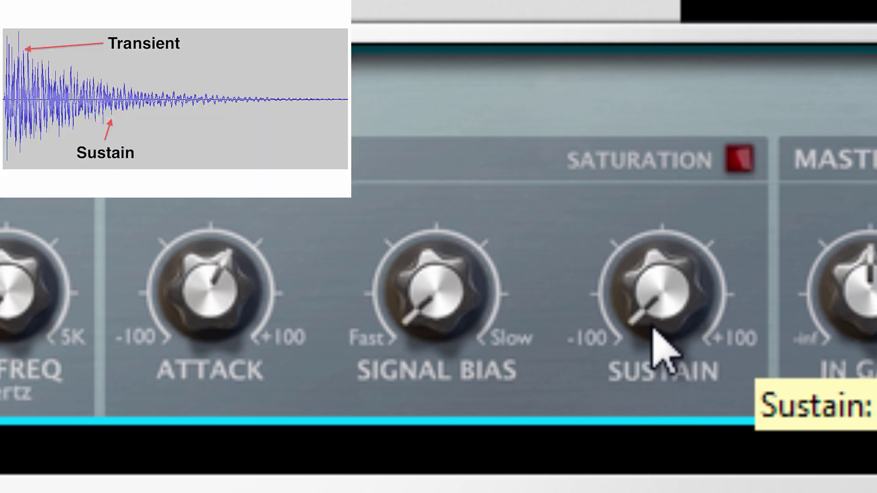
mouse_move(652, 332)
left_mouse_down()
mouse_move(633, 245)
mouse_move(632, 283)
mouse_move(602, 207)
left_mouse_up()
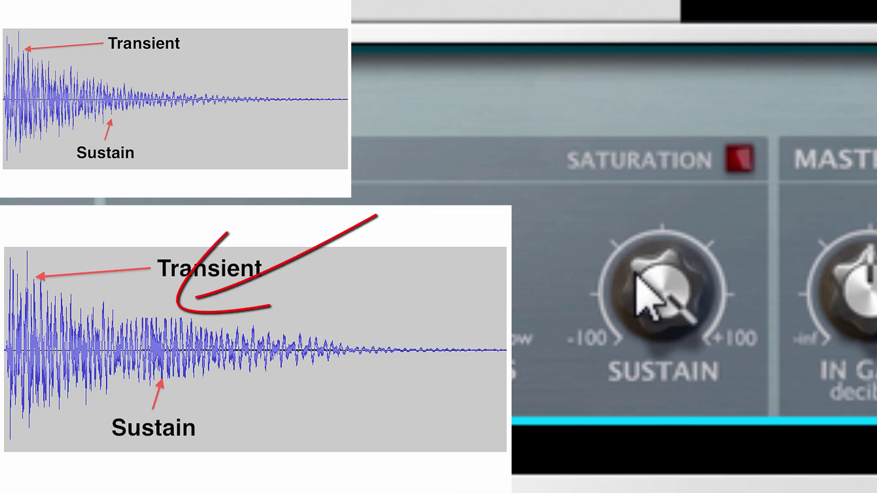
mouse_move(637, 277)
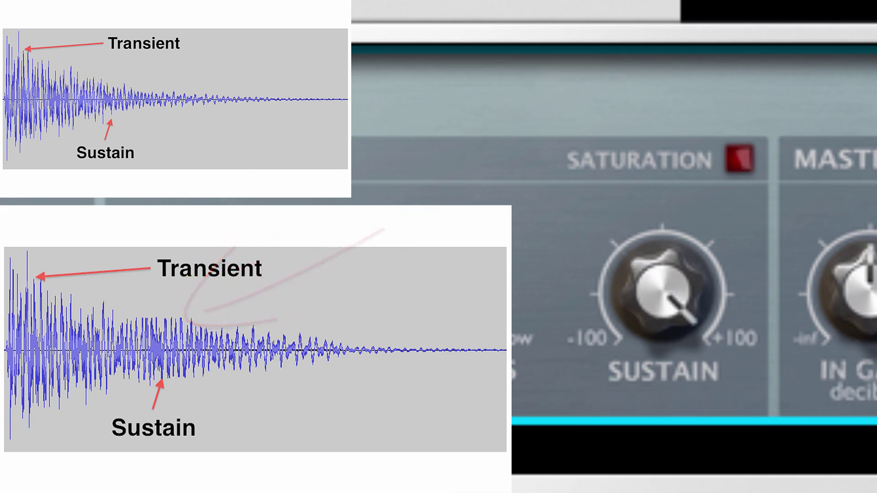
mouse_move(179, 325)
left_click_drag(178, 320, 168, 253)
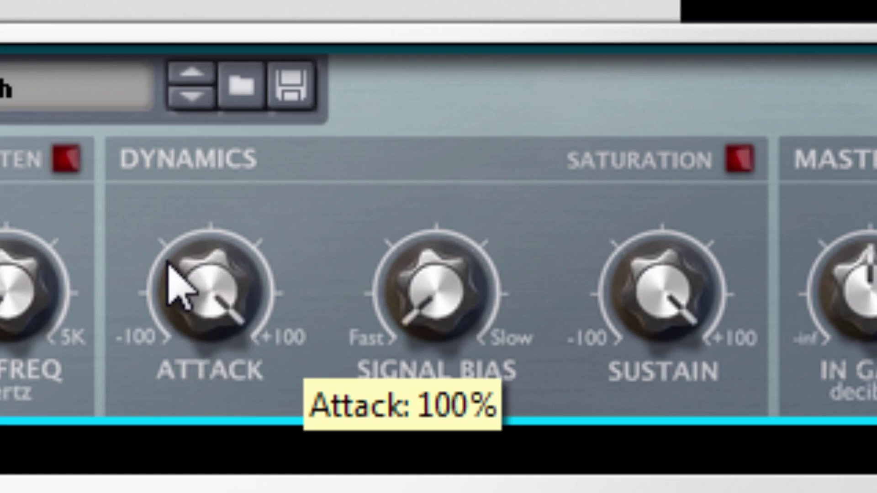
- Set Attack to about 6%, Sustain just above centre, and turn Signal Bias toward Slow
left_click_drag(171, 274, 201, 492)
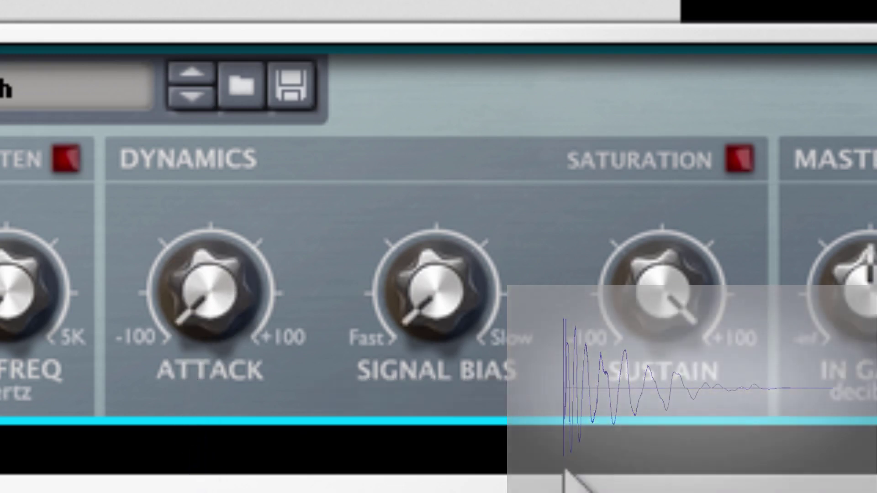
left_click_drag(653, 310, 653, 492)
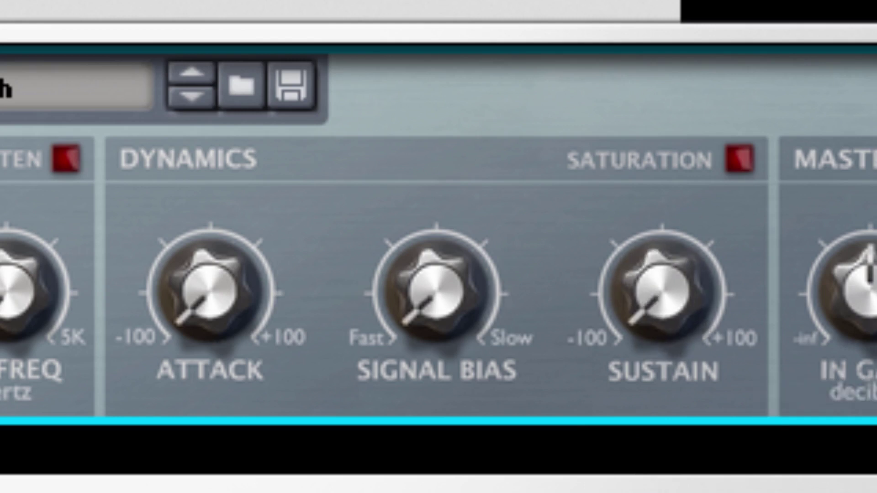
left_click_drag(205, 293, 332, 407)
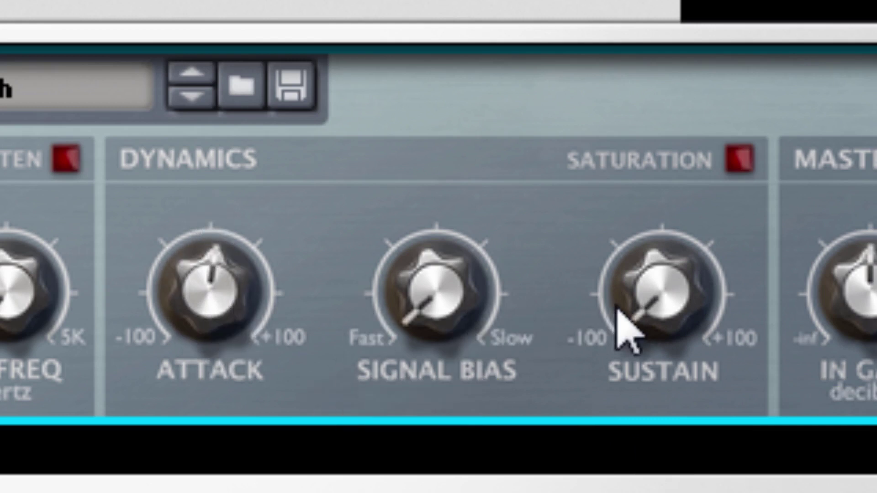
left_click_drag(657, 315, 642, 202)
mouse_move(657, 319)
left_mouse_down()
mouse_move(653, 283)
mouse_move(660, 309)
mouse_move(651, 316)
left_mouse_up()
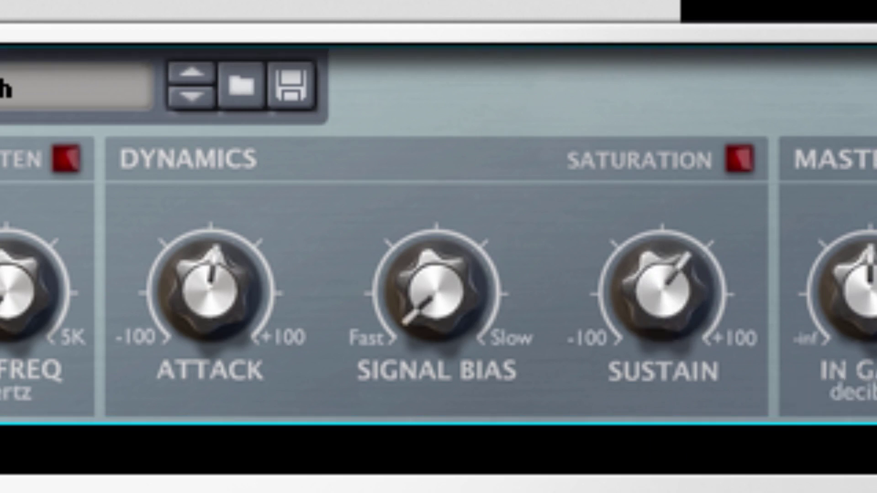
left_click_drag(446, 329, 421, 374)
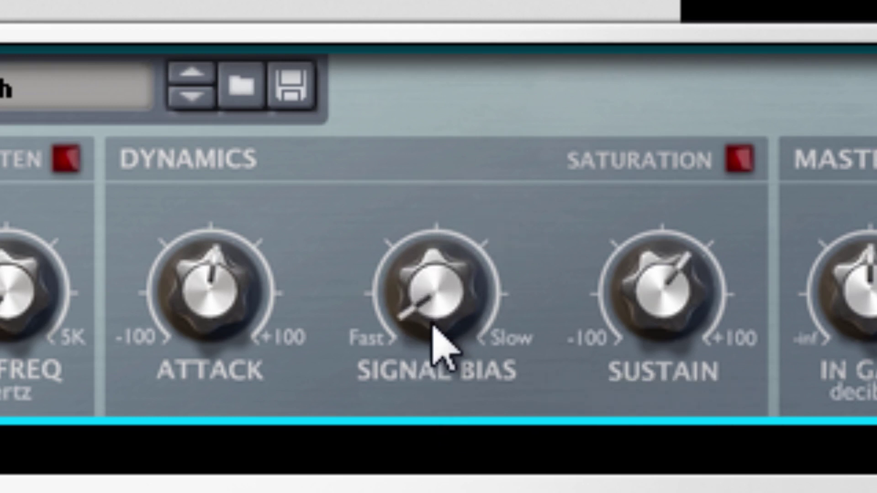
- Sweep Signal Bias toward Slow, then bring it back down to about 39%
left_click_drag(439, 337, 420, 279)
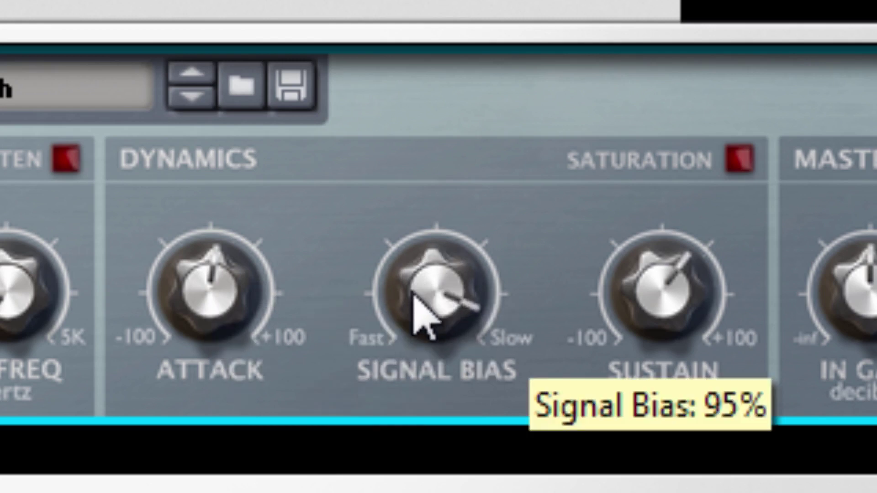
left_click_drag(417, 309, 410, 338)
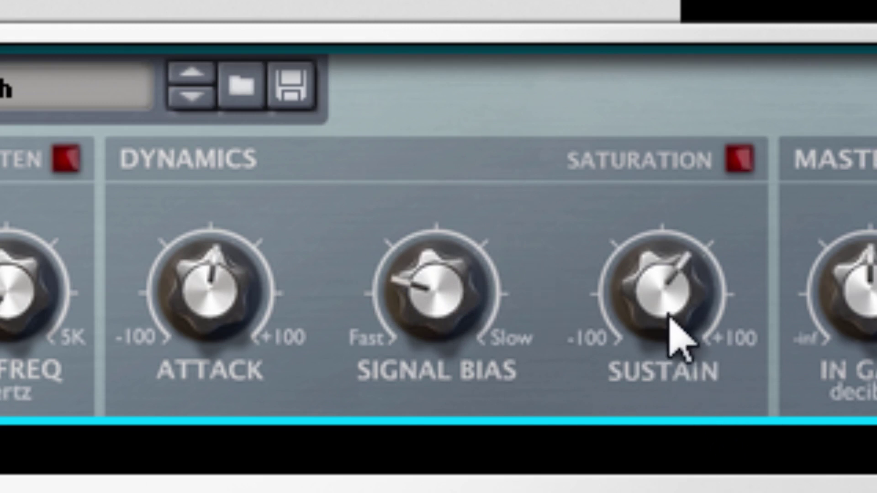
mouse_move(667, 302)
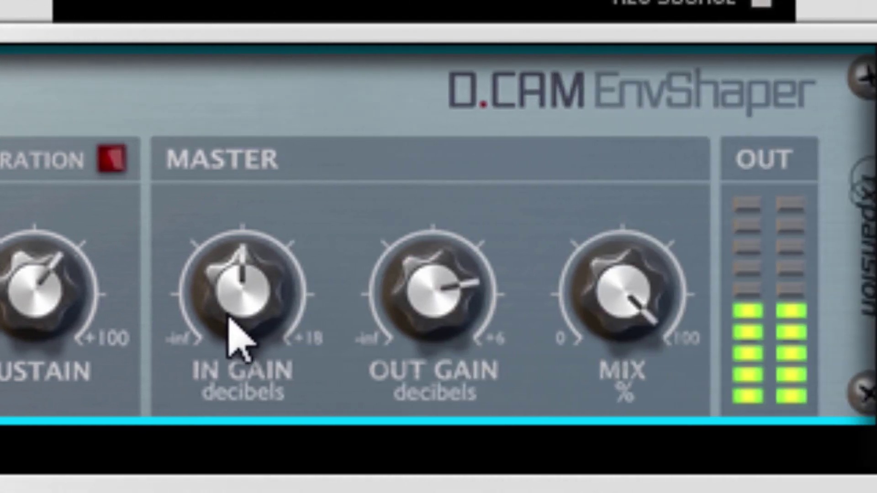
- Raise the EnvShaper input gain to 6.44 dB, then ease it back to 5.80 dB
left_click_drag(852, 315, 835, 304)
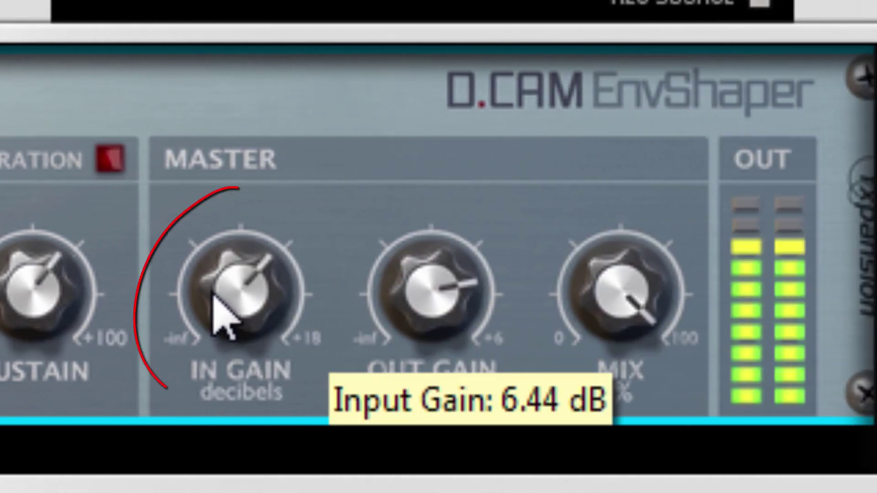
left_click_drag(217, 299, 215, 304)
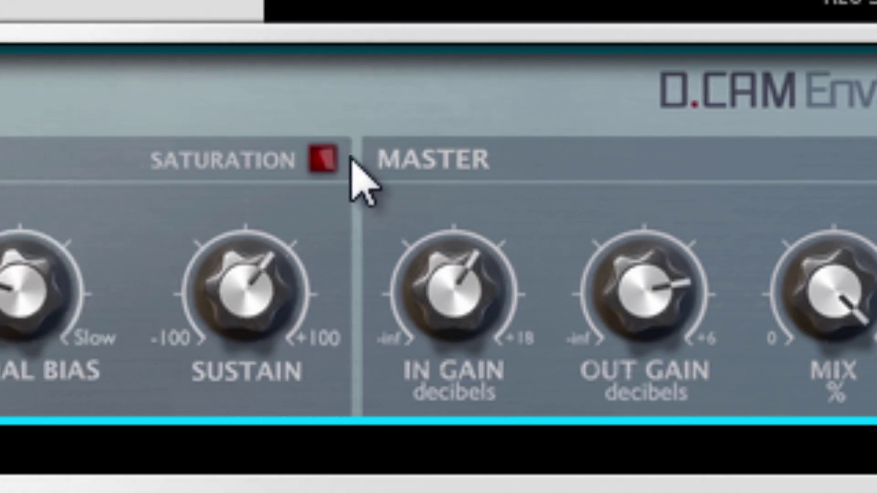
- Enable EnvShaper saturation and lower the output gain to about -1.58 dB
left_click(109, 159)
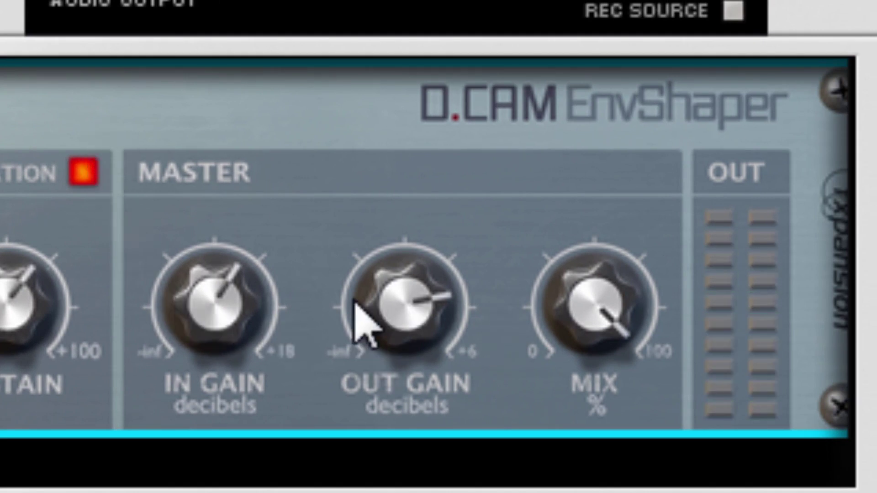
left_click_drag(361, 297, 386, 325)
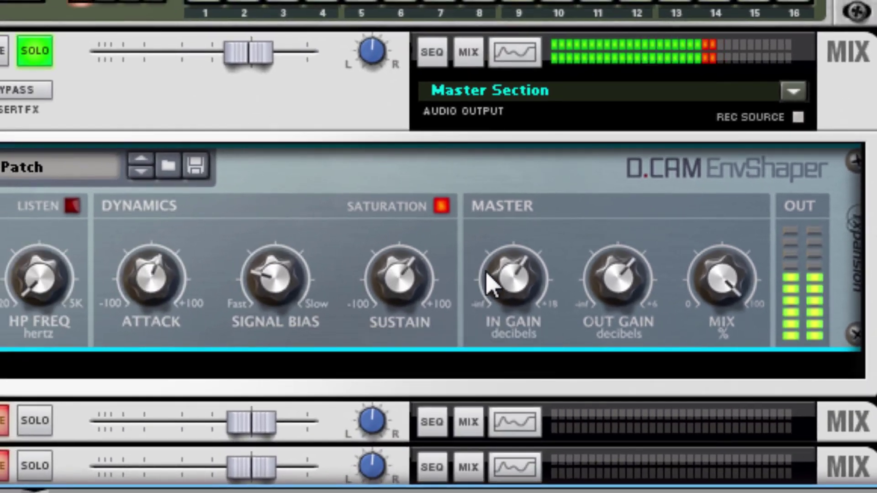
- Lower the output gain to -6.36 dB and reduce the Mix from 100% to 89%
left_click_drag(611, 273, 612, 275)
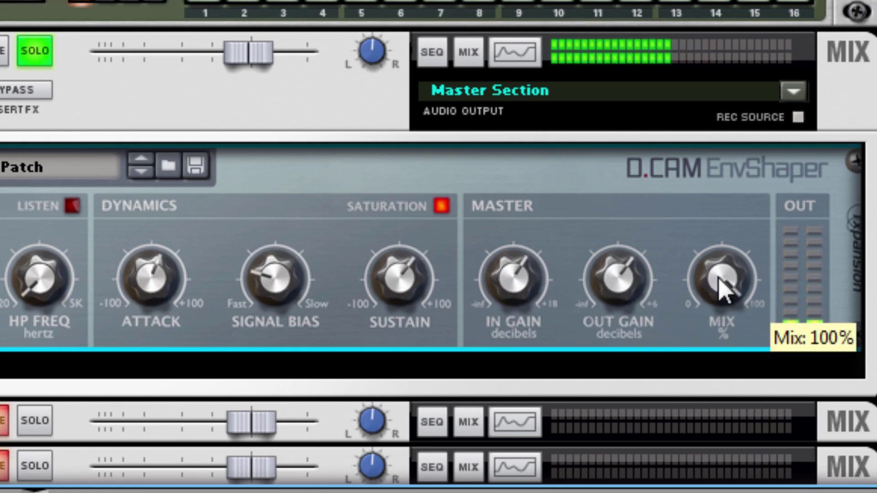
left_click_drag(720, 286, 726, 320)
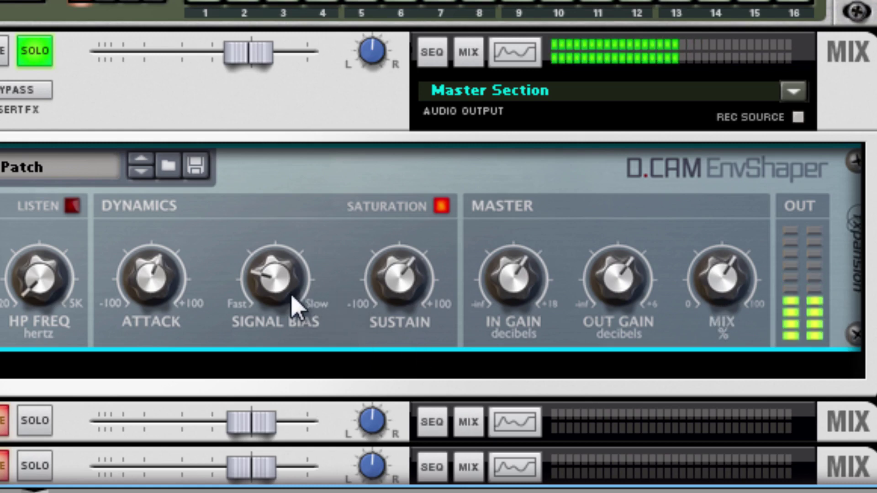
- Turn Signal Bias further toward Slow, past 67%, and nudge Sustain up to about 34
left_click_drag(262, 293, 246, 254)
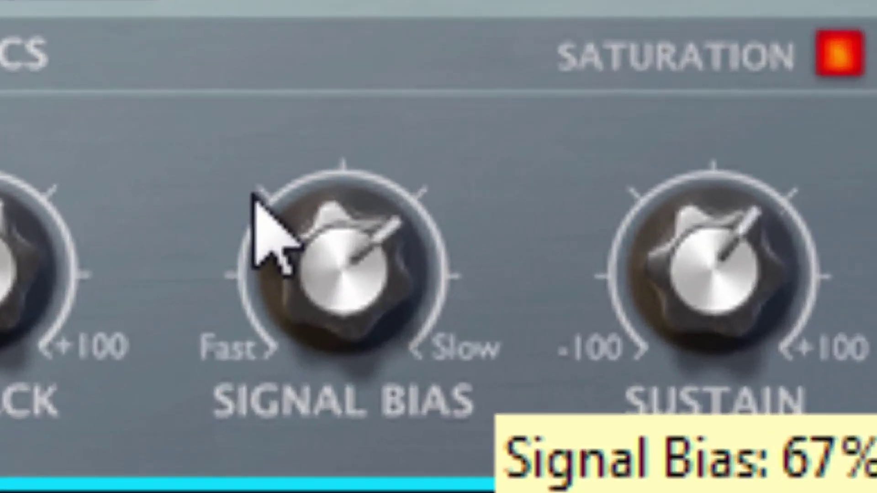
left_click_drag(253, 196, 250, 142)
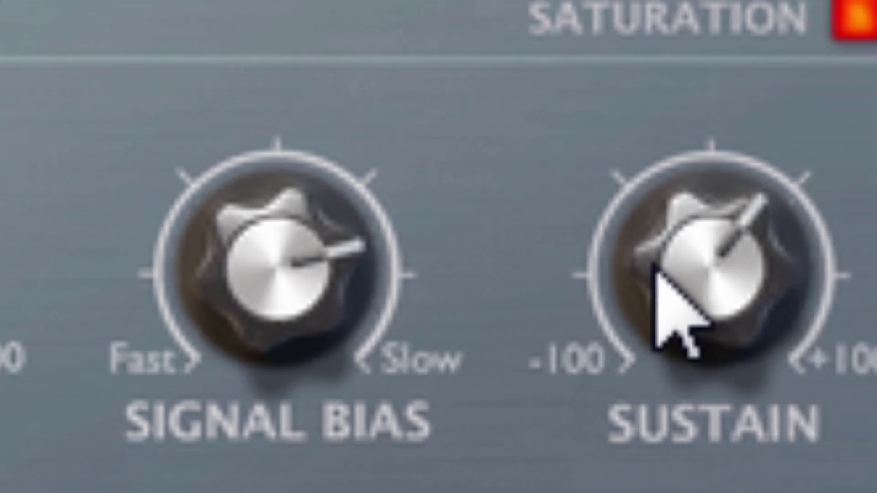
left_click_drag(751, 283, 726, 258)
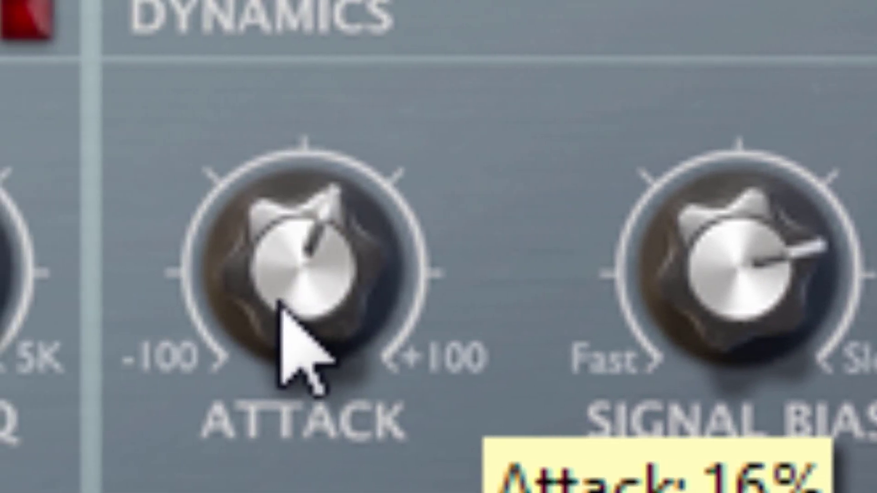
- Raise Attack from 16% to 19% and the input gain to 7.68 dB
left_click_drag(283, 309, 241, 265)
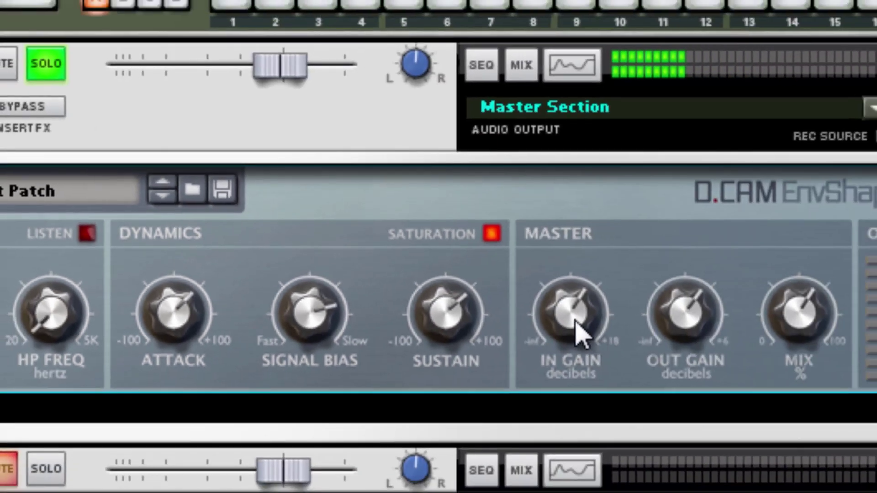
mouse_move(572, 330)
left_click_drag(569, 321, 563, 314)
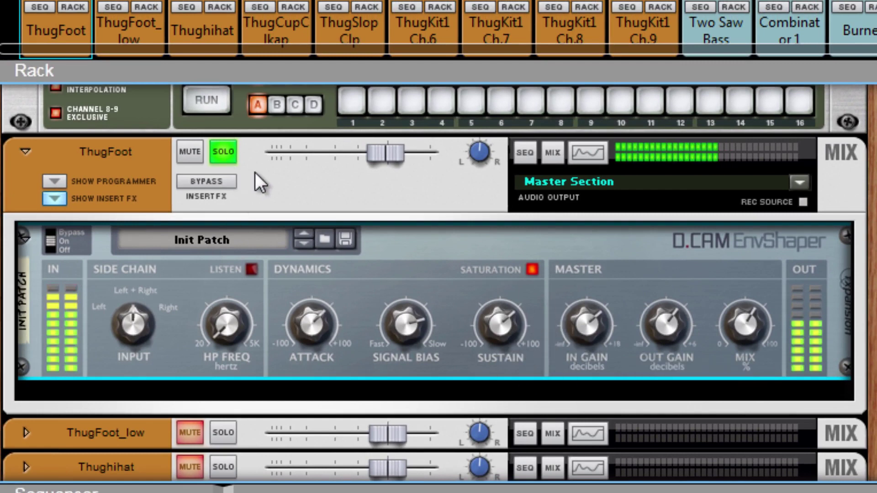
- Turn off solo on the ThugFoot mix channel so all tracks play again
left_click(224, 152)
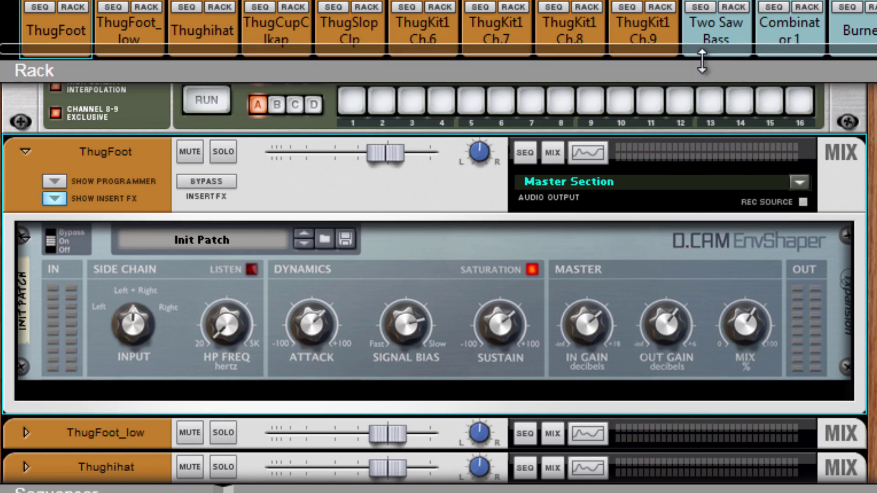
- Check the mixer channel strips, then hide the mixer so the ThugFoot rack and EnvShaper fill the window
left_click_drag(703, 61, 748, 231)
scroll(447, 80, "down", 10)
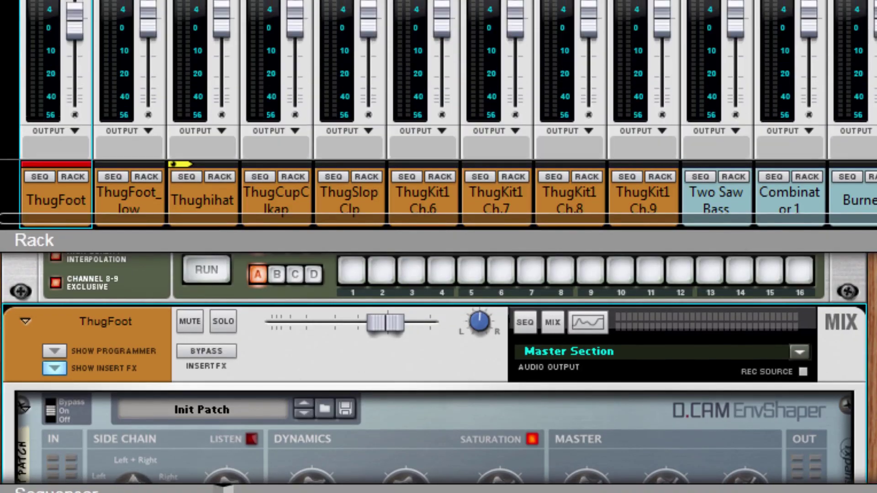
scroll(447, 80, "up", 3)
key("F5")
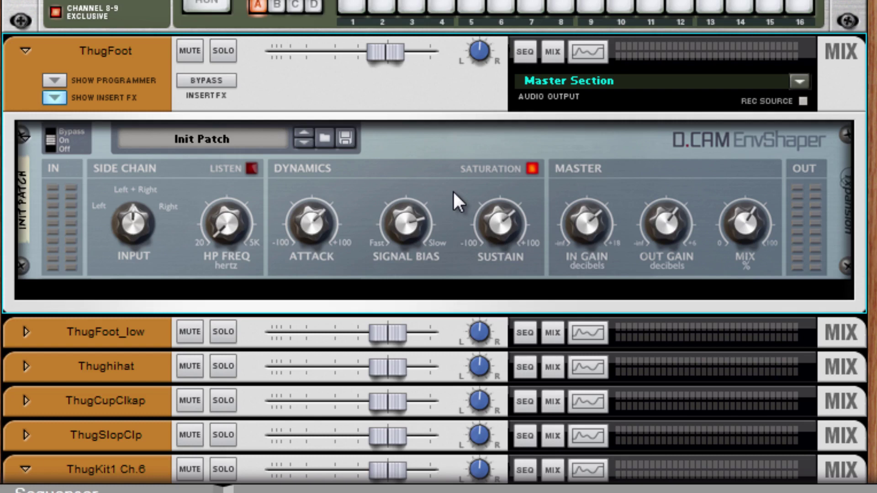
left_click(623, 167)
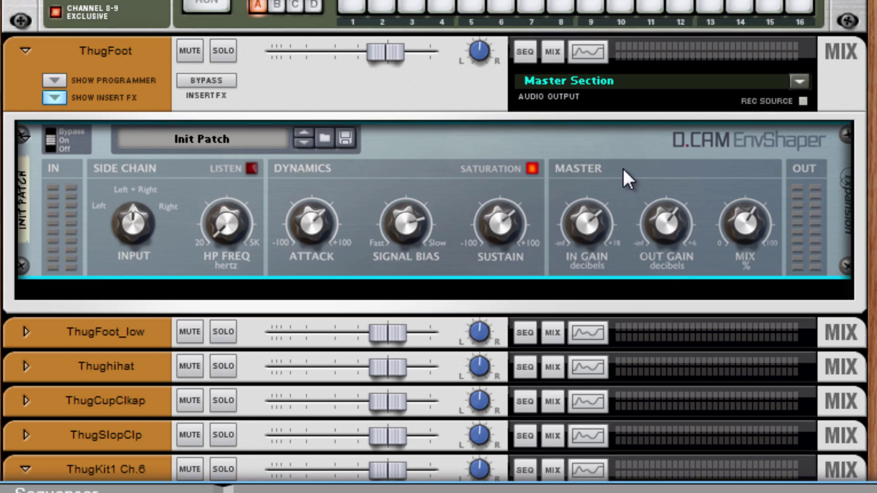